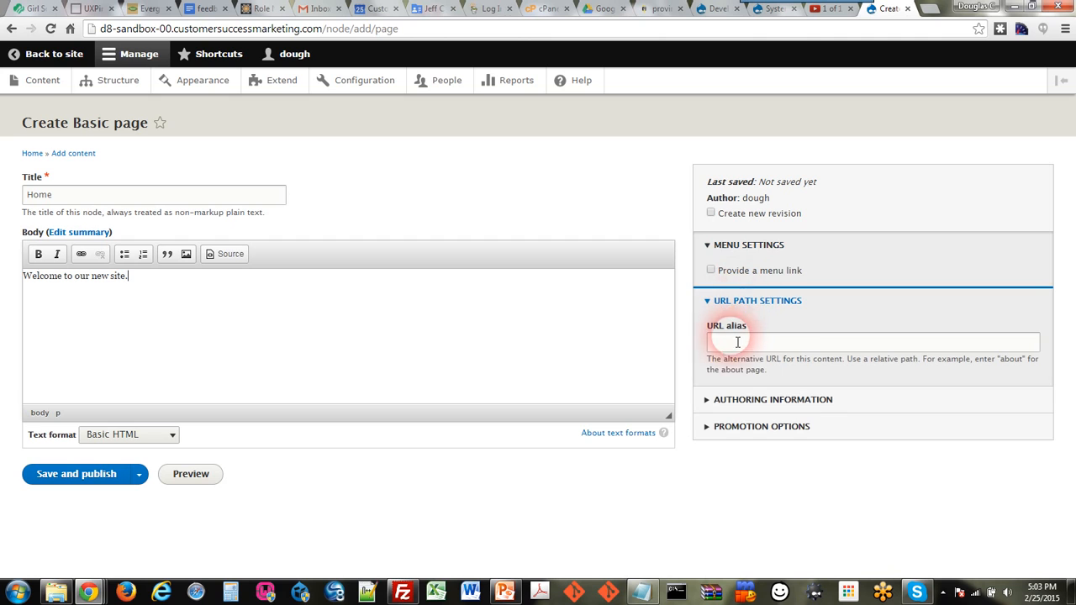
Set the URL alias of the Home page to home and publish the page.
{"action": "type", "text": "home"}
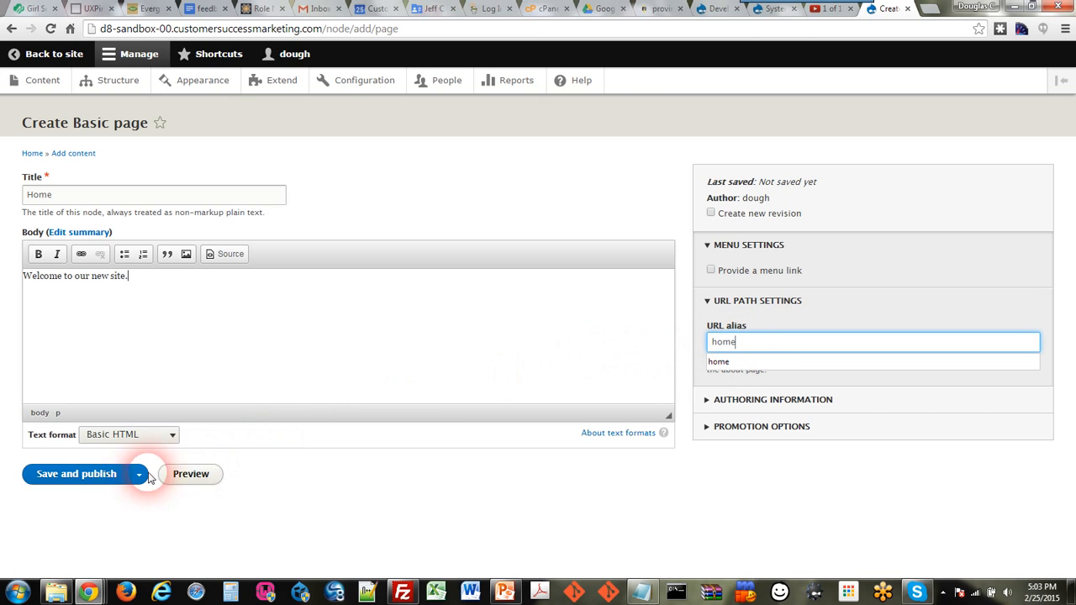
{"action": "left_click", "coordinate": [84, 474]}
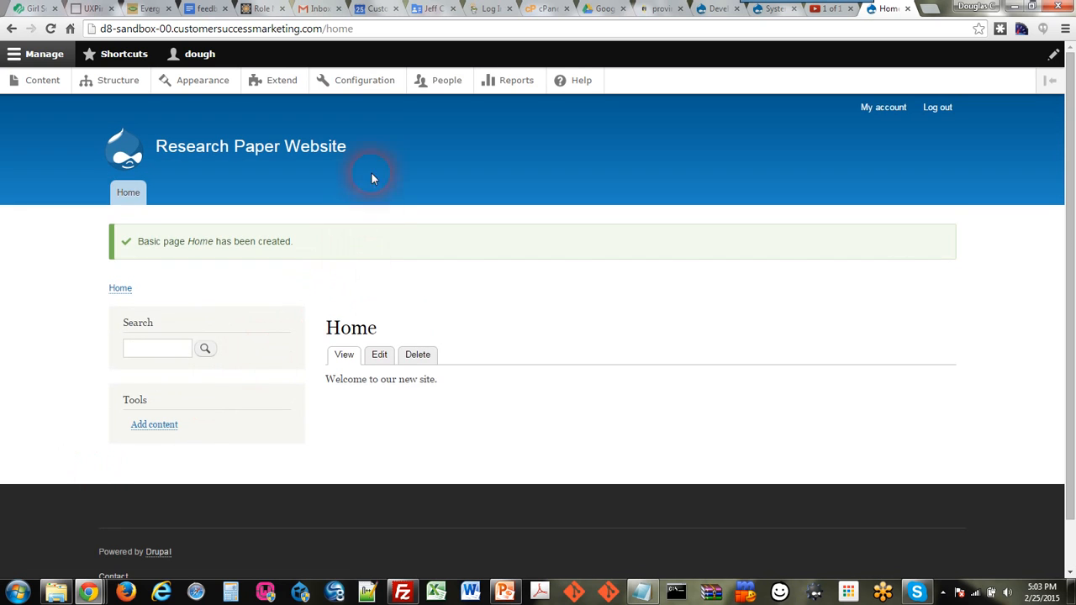
Set the default front page to home in the site information, save the configuration and return to the site.
{"action": "left_click", "coordinate": [368, 84]}
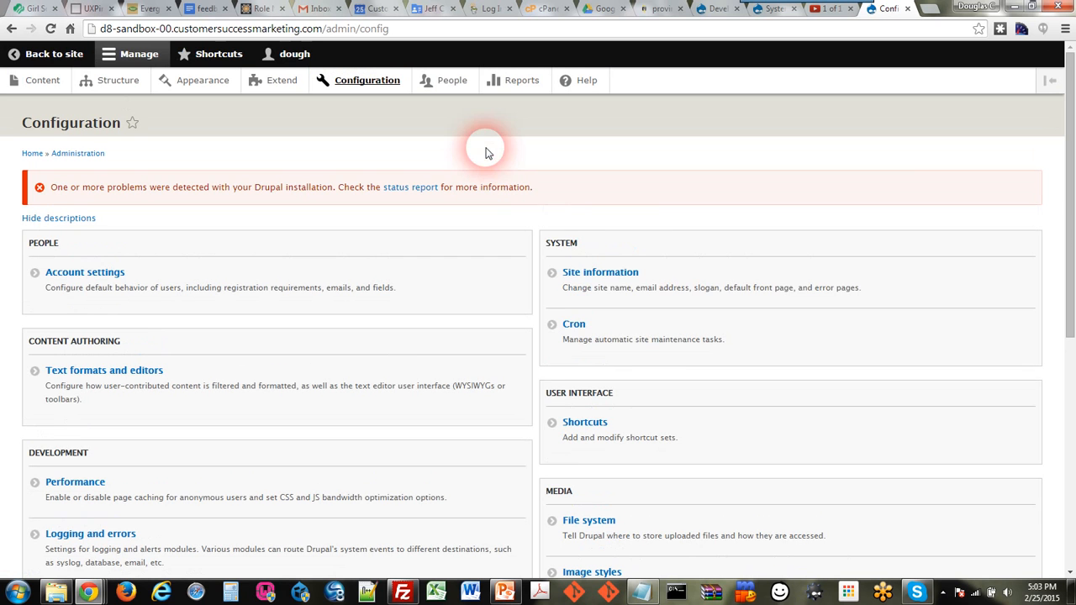
{"action": "left_click", "coordinate": [611, 271]}
{"action": "left_click", "coordinate": [320, 412]}
{"action": "double_click", "coordinate": [319, 412]}
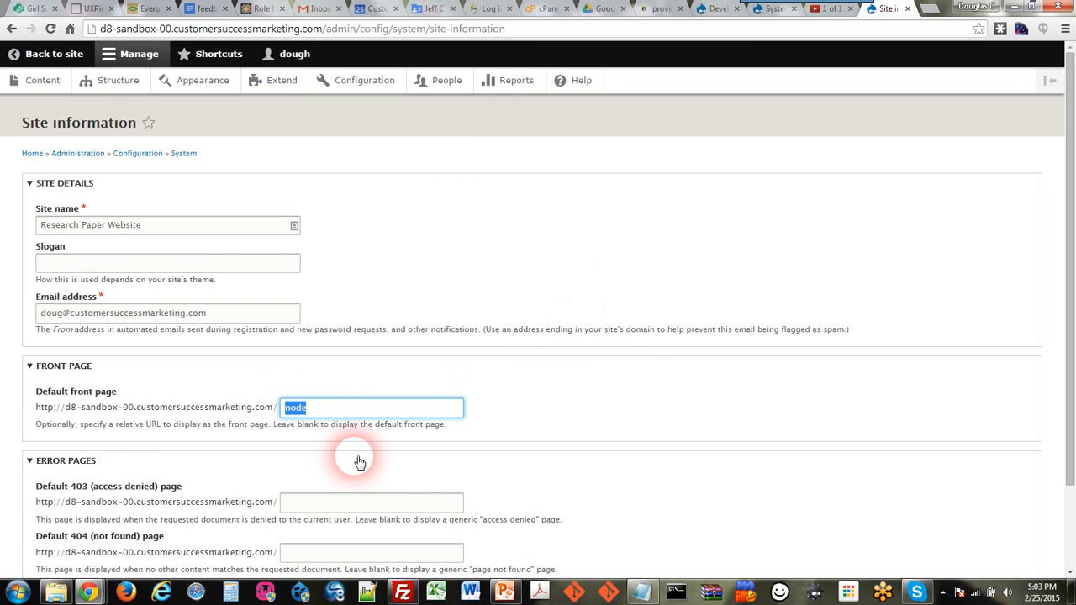
{"action": "type", "text": "home"}
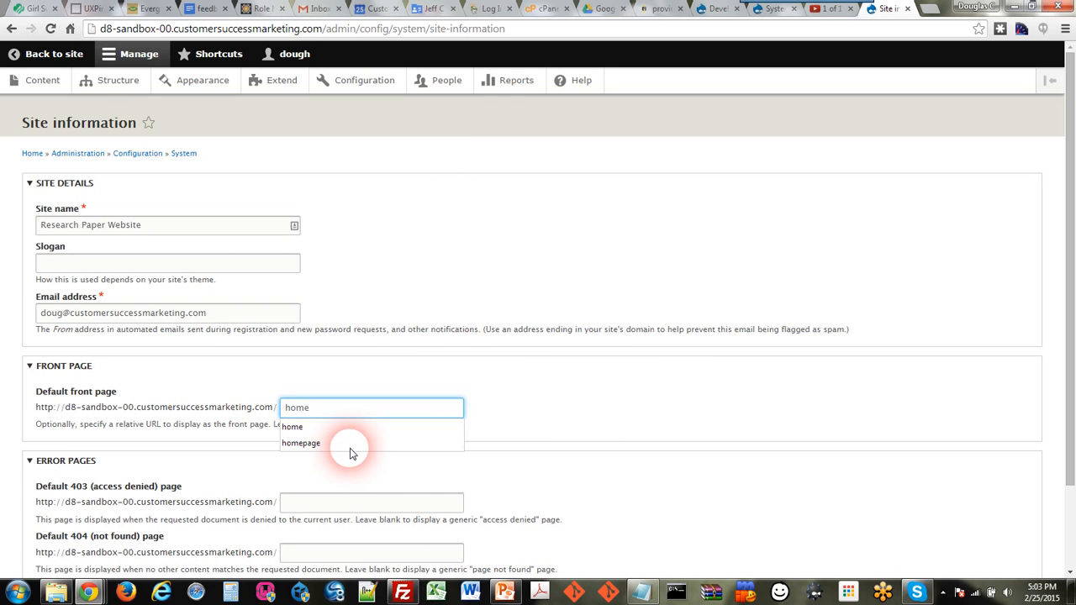
{"action": "left_click", "coordinate": [607, 366]}
{"action": "scroll", "coordinate": [609, 367], "scroll_direction": "down", "scroll_amount": 1}
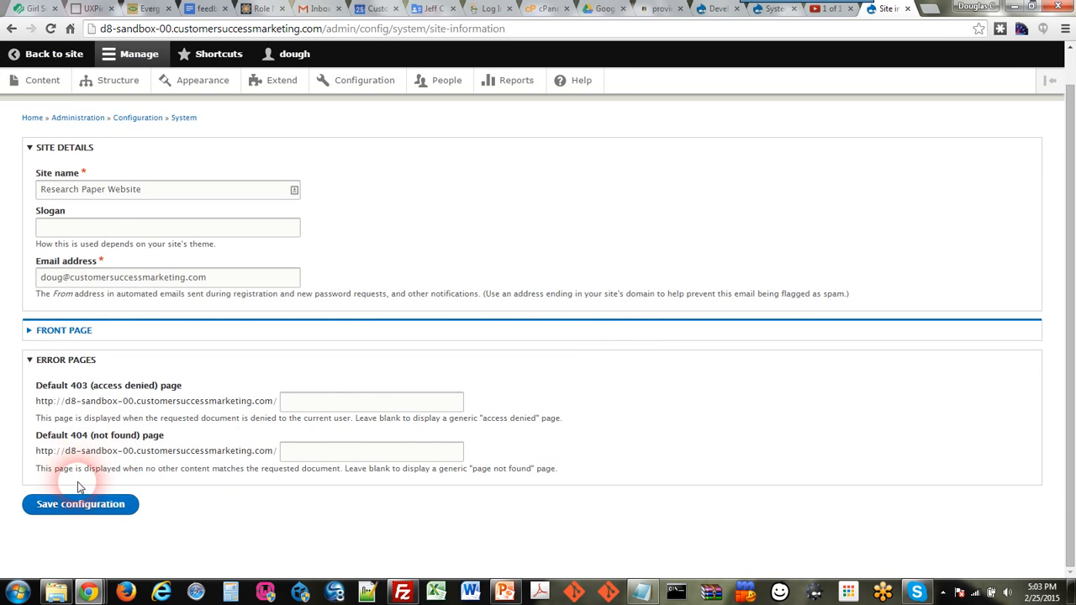
{"action": "left_click", "coordinate": [90, 507]}
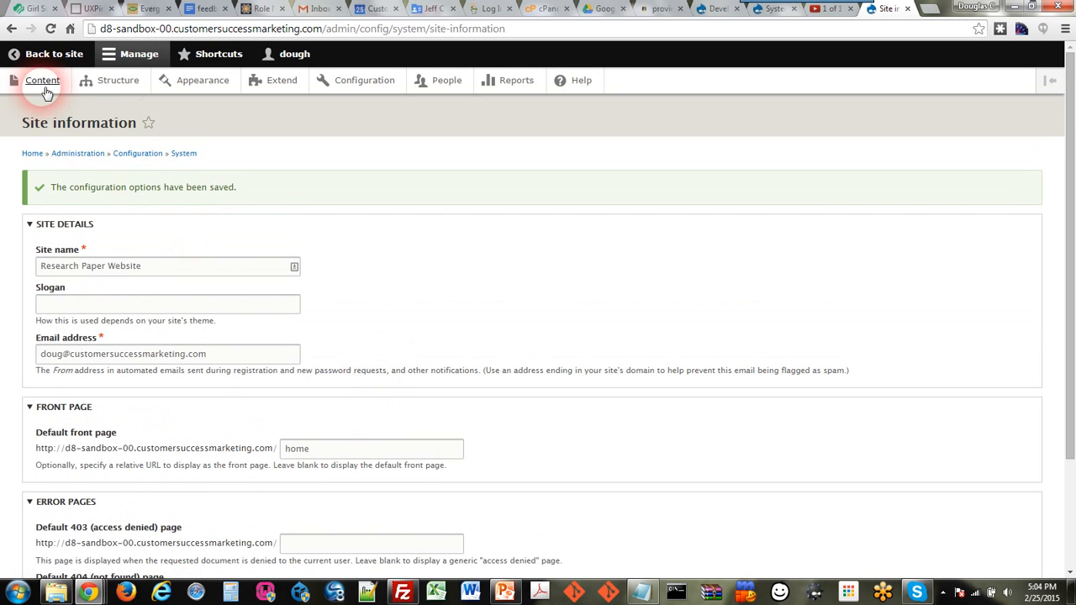
{"action": "left_click", "coordinate": [46, 54]}
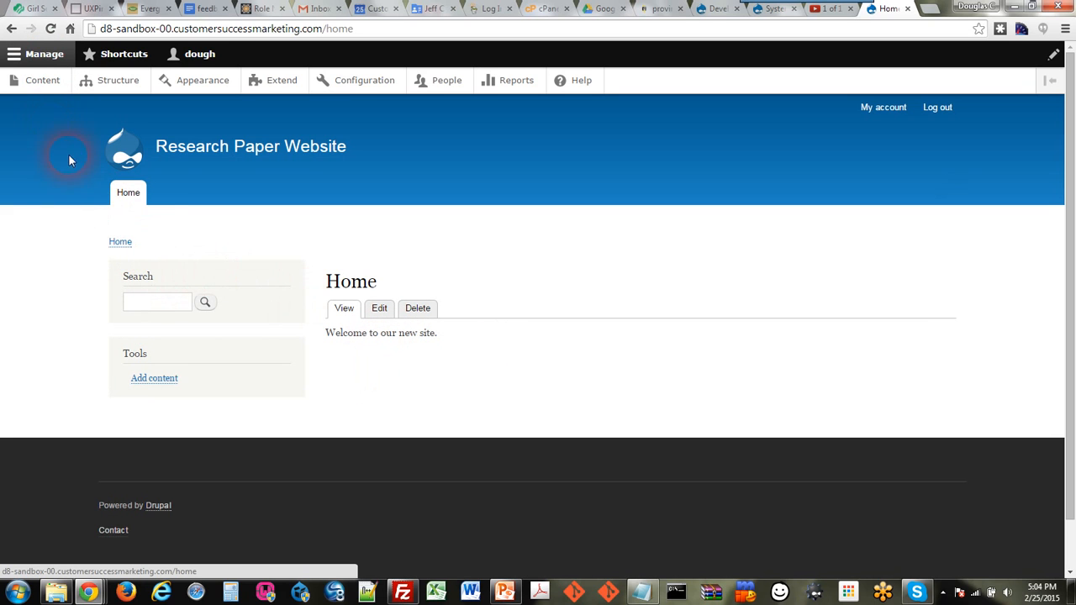
Add a Basic page titled About Us with the body text "We are cool.".
{"action": "left_click", "coordinate": [41, 85]}
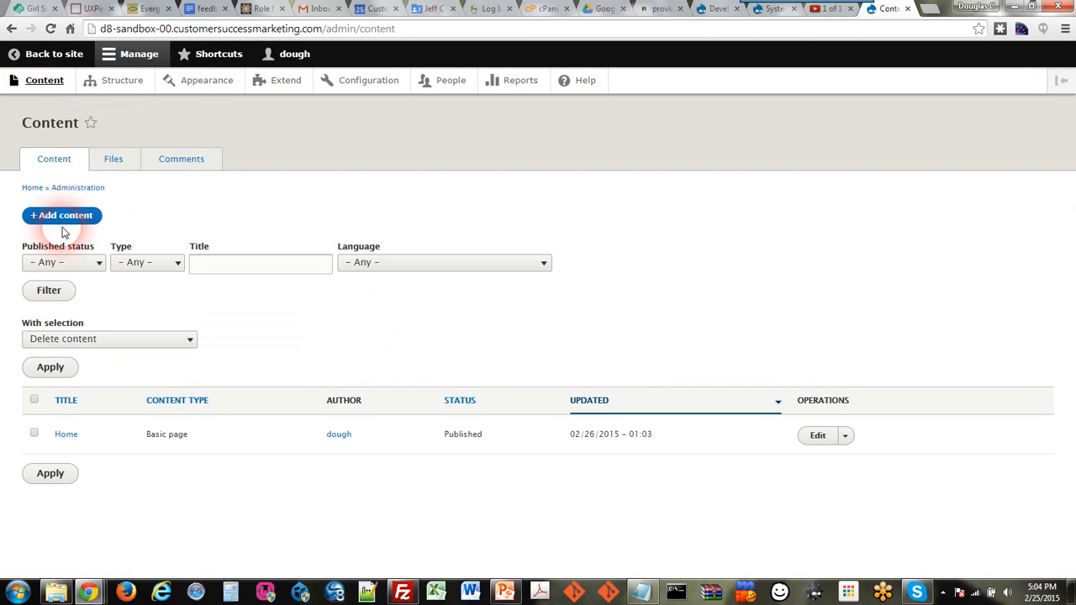
{"action": "left_click", "coordinate": [65, 219]}
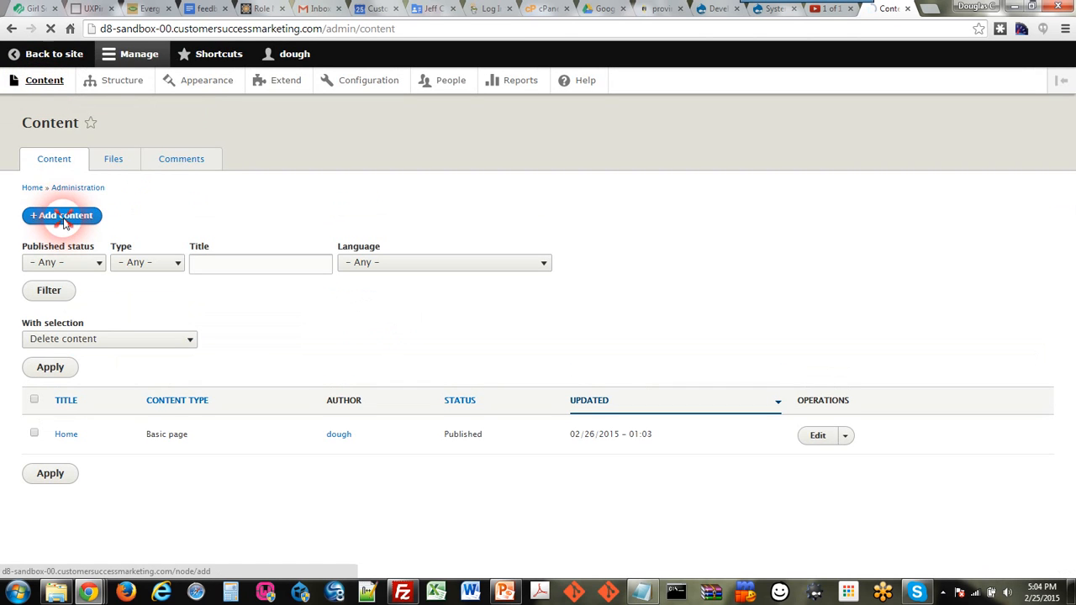
{"action": "left_click", "coordinate": [60, 229]}
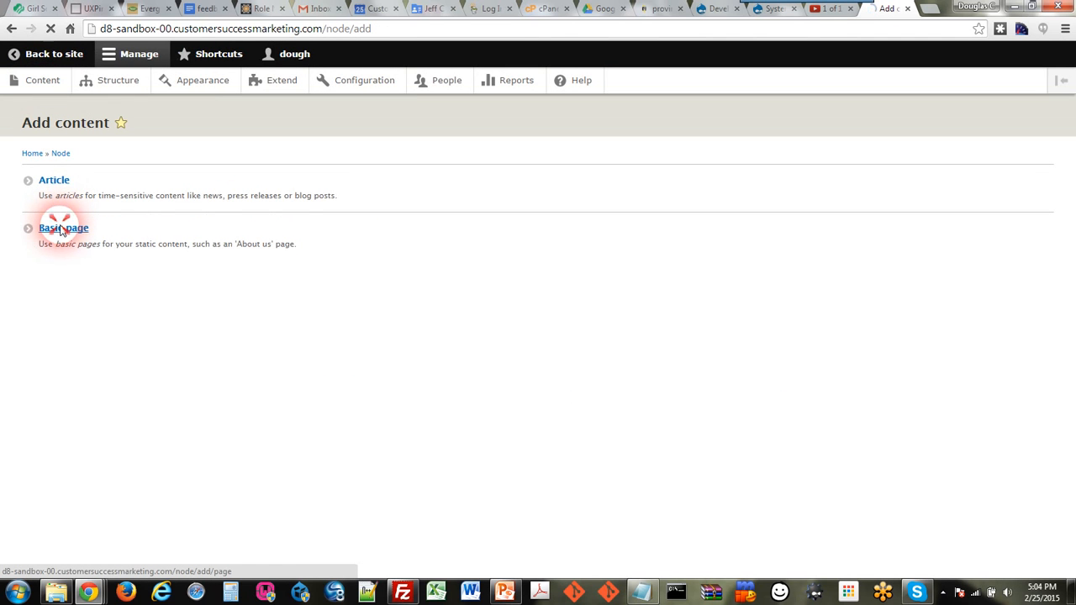
{"action": "left_click", "coordinate": [67, 195]}
{"action": "type", "text": "About Us"}
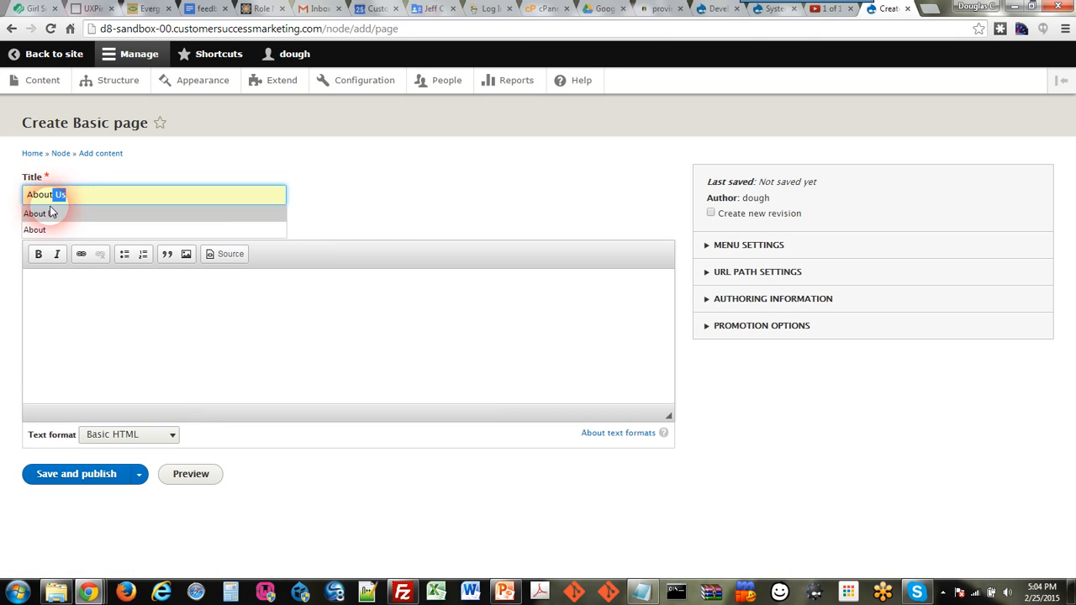
{"action": "left_click", "coordinate": [50, 214]}
{"action": "left_click", "coordinate": [103, 335]}
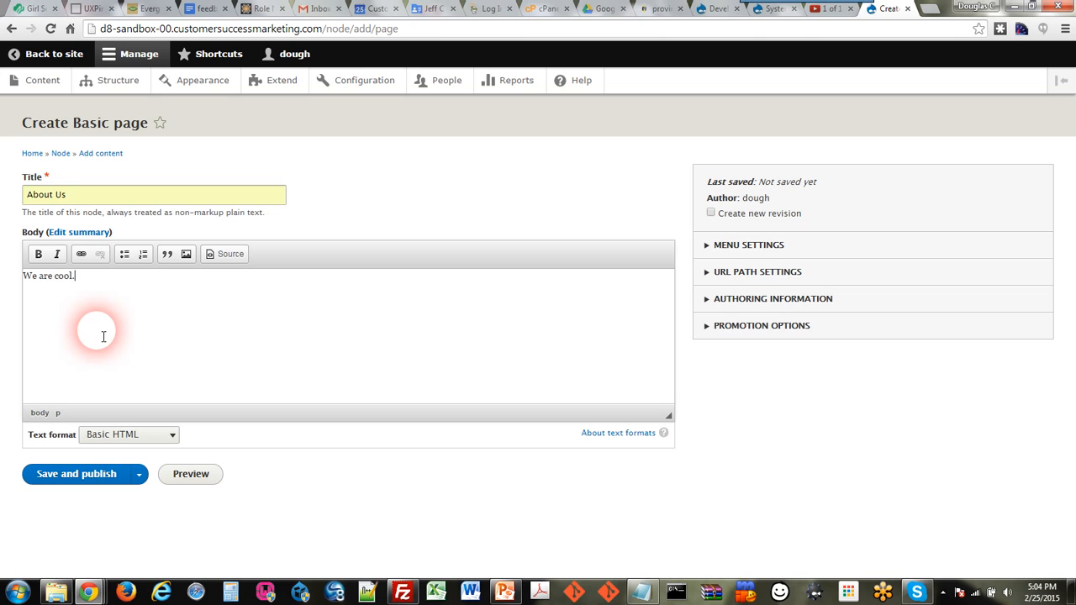
Provide a menu link for the About Us page, set its URL alias to about, and publish it, ending on the home page.
{"action": "left_click", "coordinate": [732, 254]}
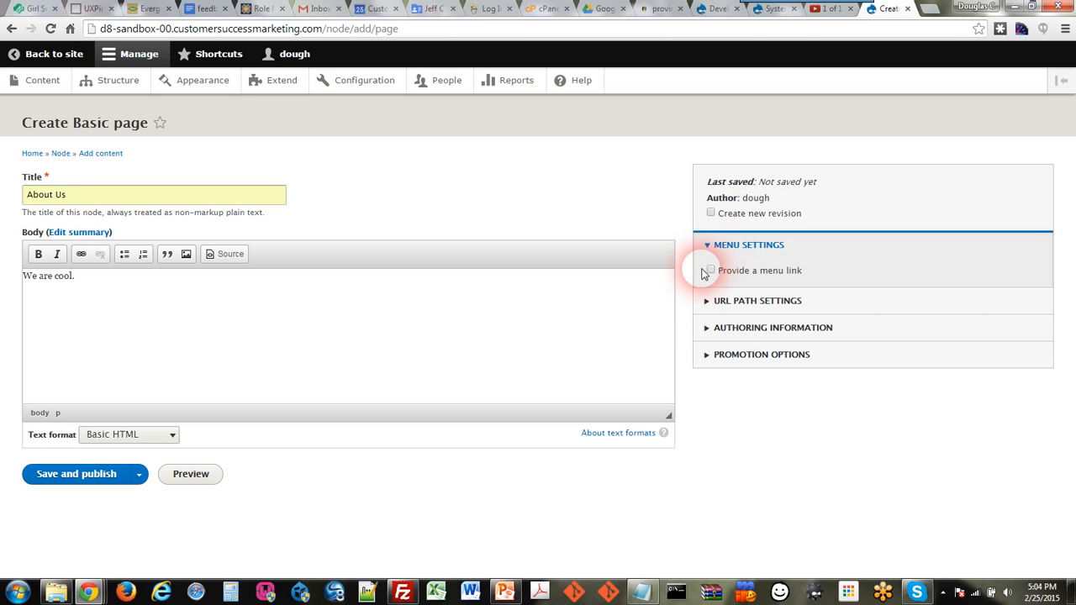
{"action": "left_click", "coordinate": [711, 271]}
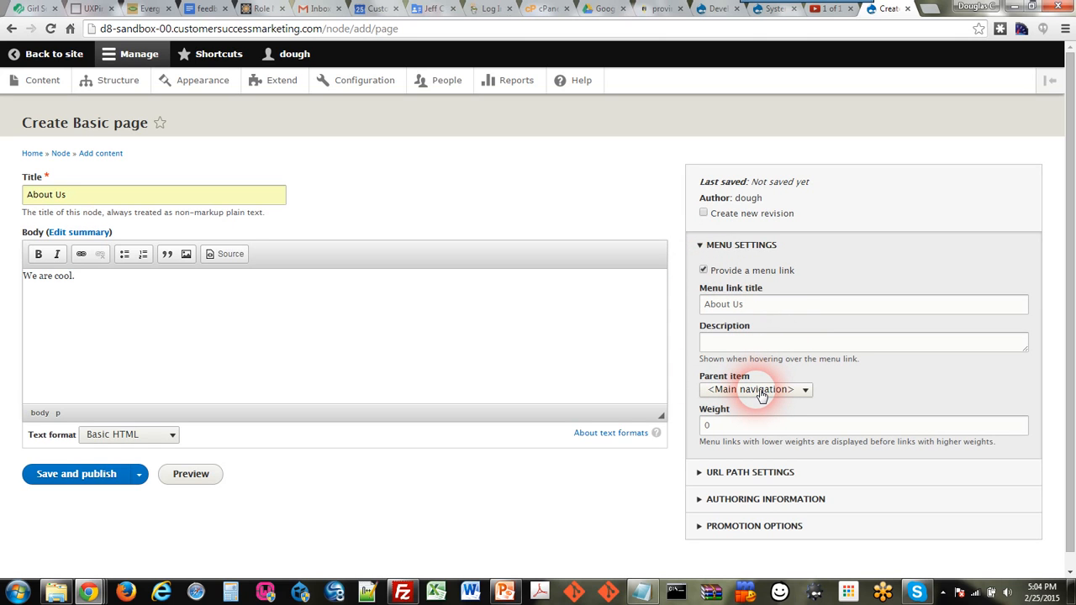
{"action": "left_click", "coordinate": [771, 476]}
{"action": "left_click", "coordinate": [746, 514]}
{"action": "type", "text": "a"}
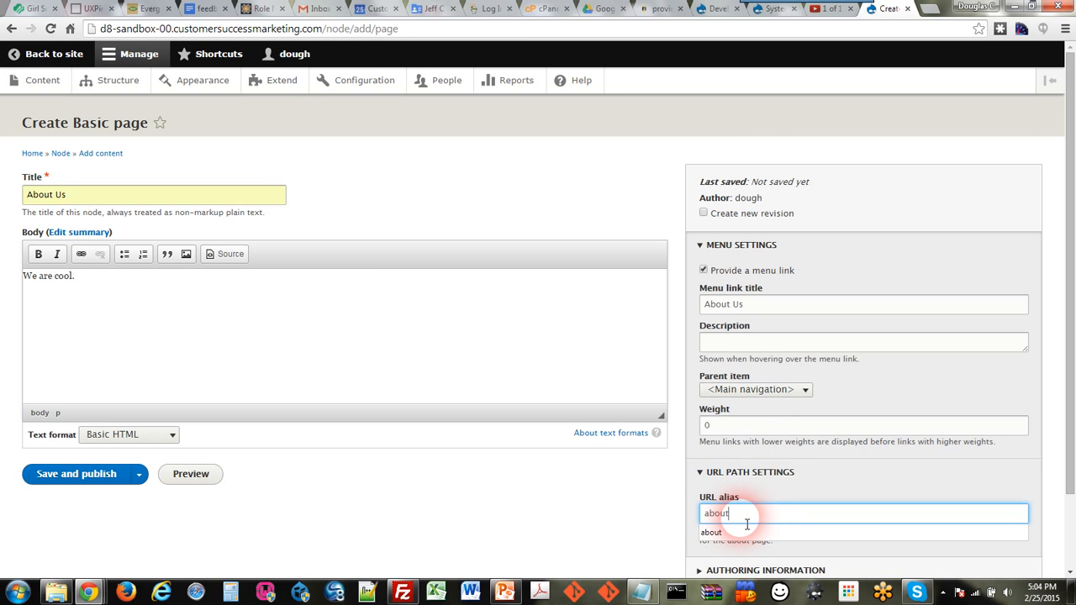
{"action": "type", "text": "bout"}
{"action": "left_click", "coordinate": [367, 505]}
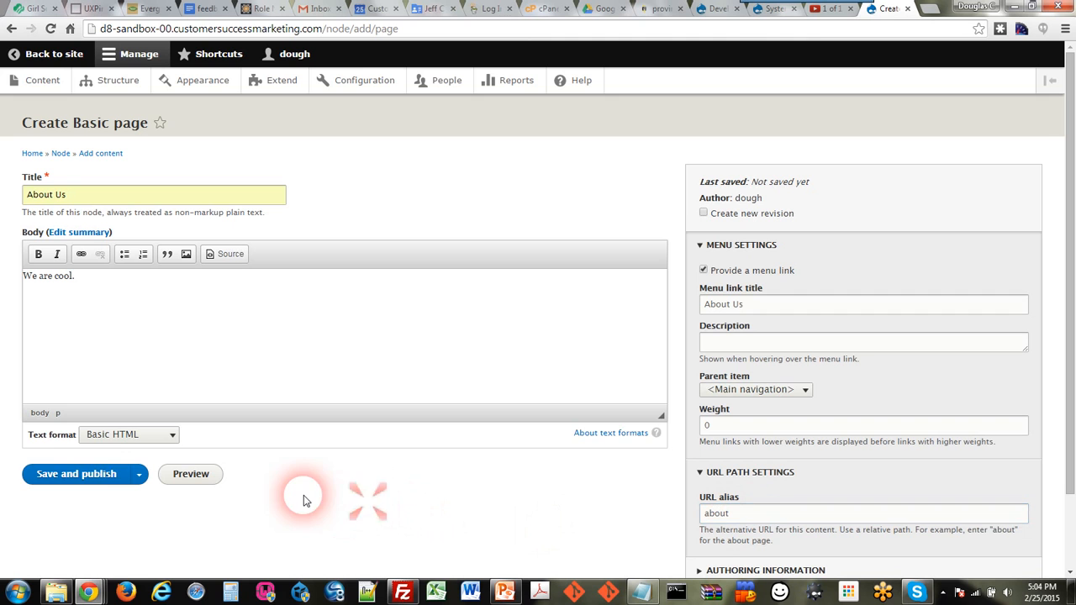
{"action": "left_click", "coordinate": [93, 475]}
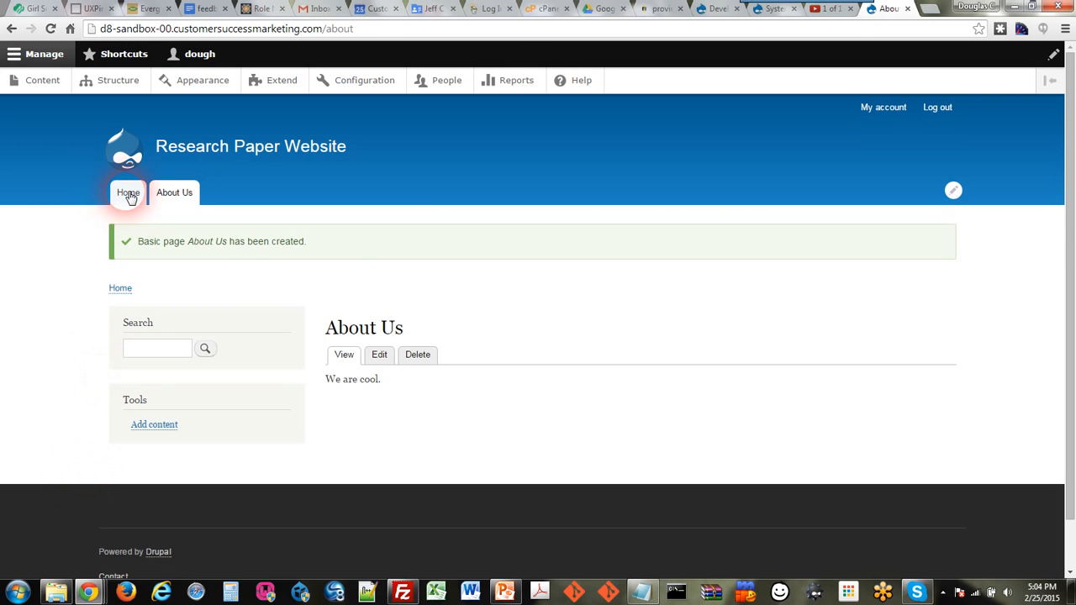
{"action": "left_click", "coordinate": [130, 195]}
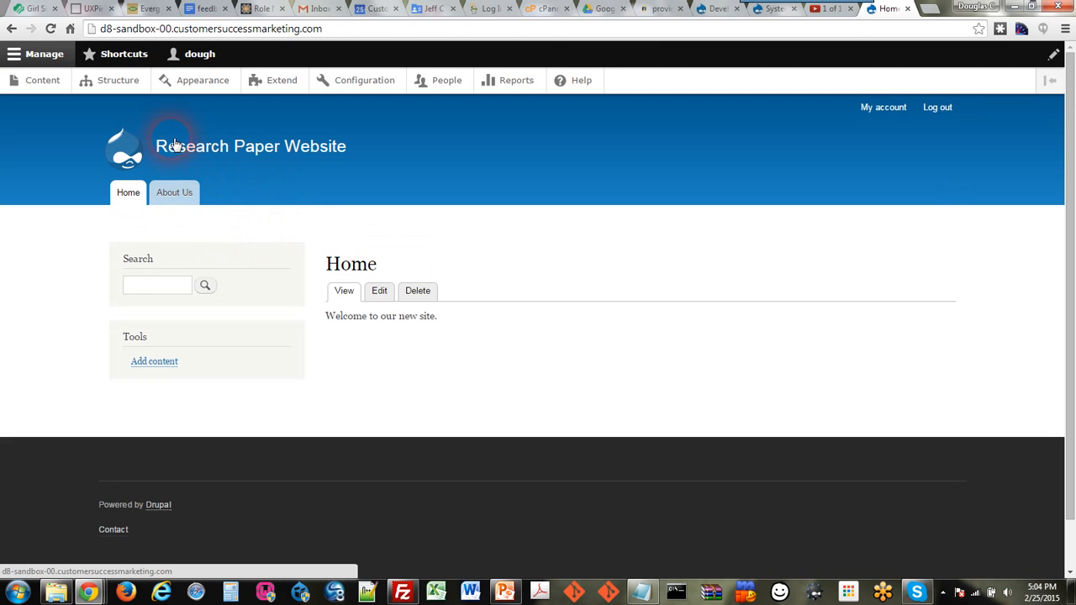
In the Main navigation menu, move About Us above Home and back below it, save the menu and return to the site.
{"action": "left_click", "coordinate": [133, 83]}
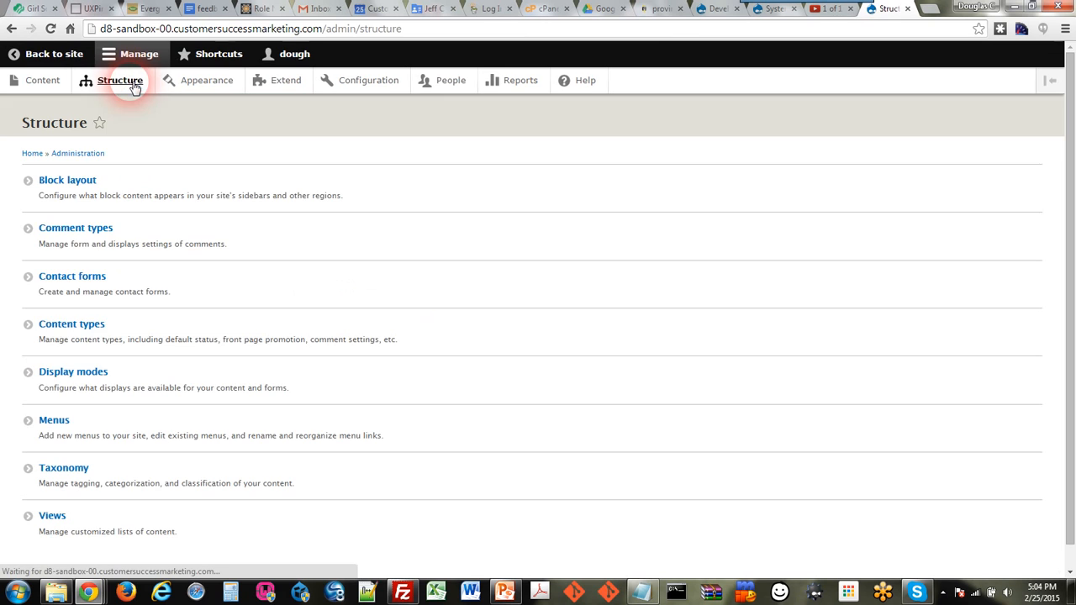
{"action": "left_click", "coordinate": [57, 419]}
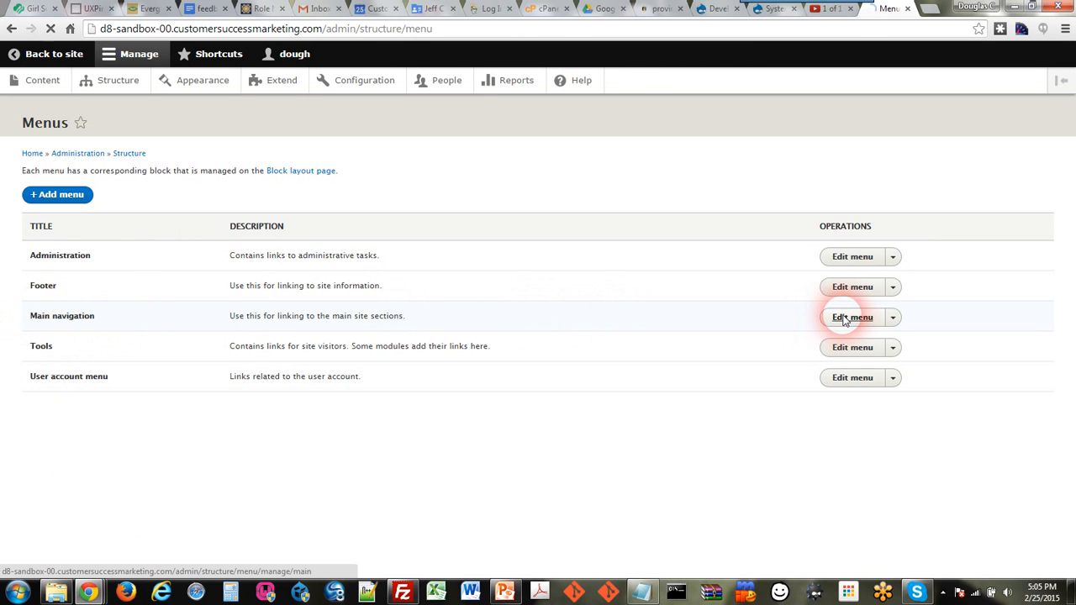
{"action": "left_click_drag", "start_coordinate": [34, 372], "coordinate": [34, 336]}
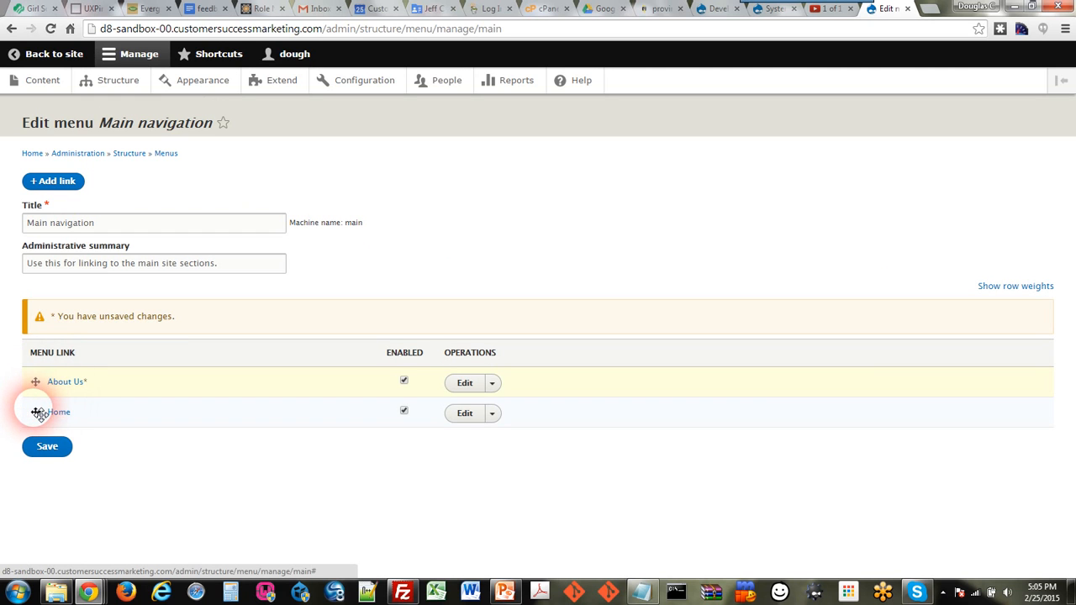
{"action": "mouse_move", "coordinate": [38, 413]}
{"action": "left_mouse_down"}
{"action": "mouse_move", "coordinate": [39, 385]}
{"action": "mouse_move", "coordinate": [74, 418]}
{"action": "mouse_move", "coordinate": [47, 422]}
{"action": "left_mouse_up"}
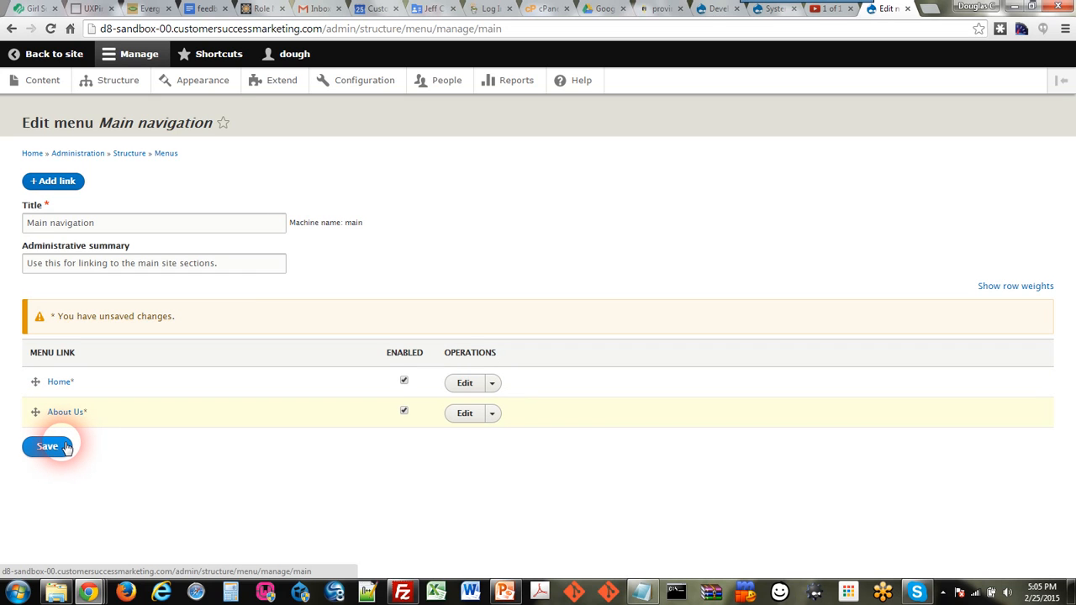
{"action": "left_click", "coordinate": [67, 447]}
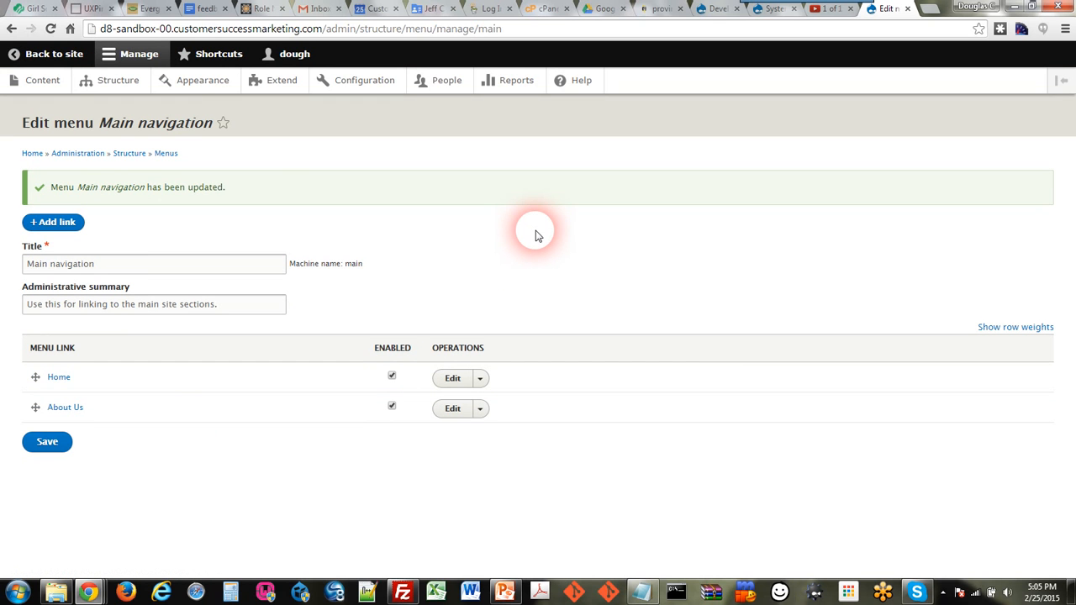
{"action": "left_click", "coordinate": [69, 64]}
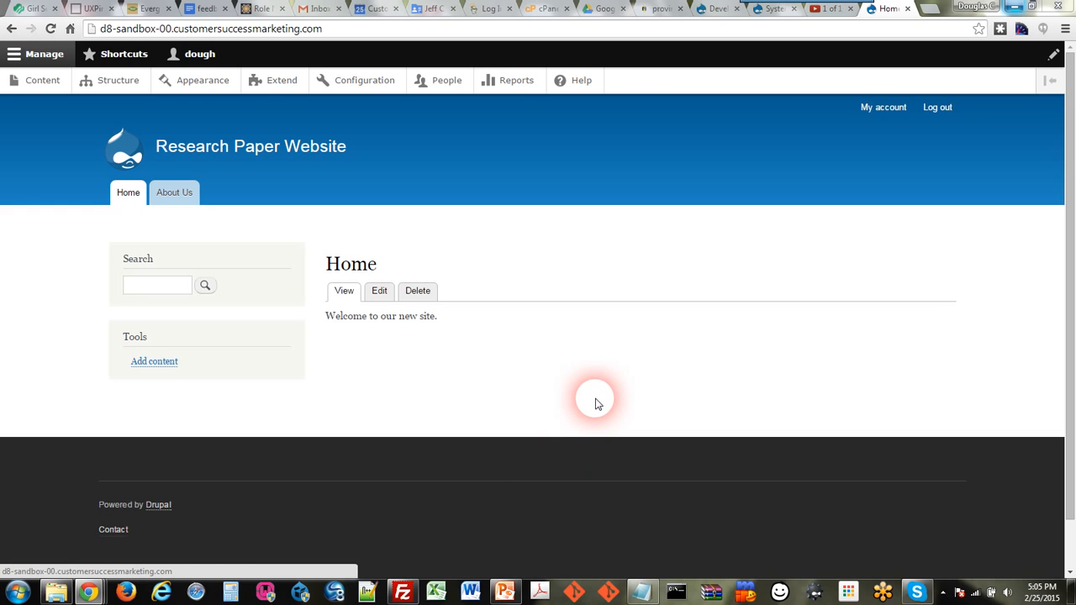
Open the block layout, examine the demonstration of Bartik's block regions and exit it.
{"action": "left_click", "coordinate": [118, 82]}
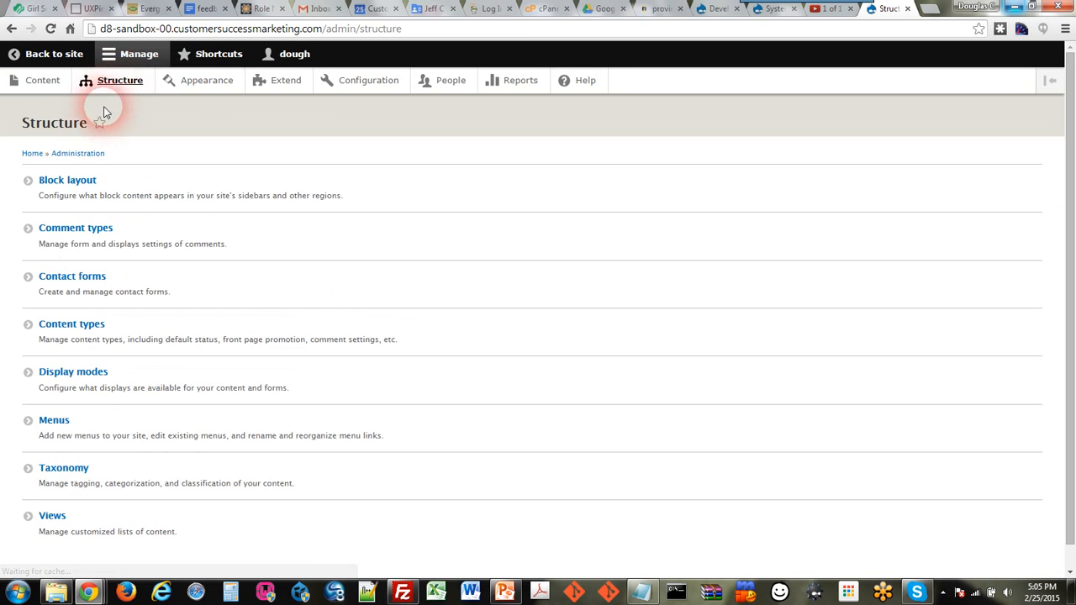
{"action": "left_click", "coordinate": [78, 172]}
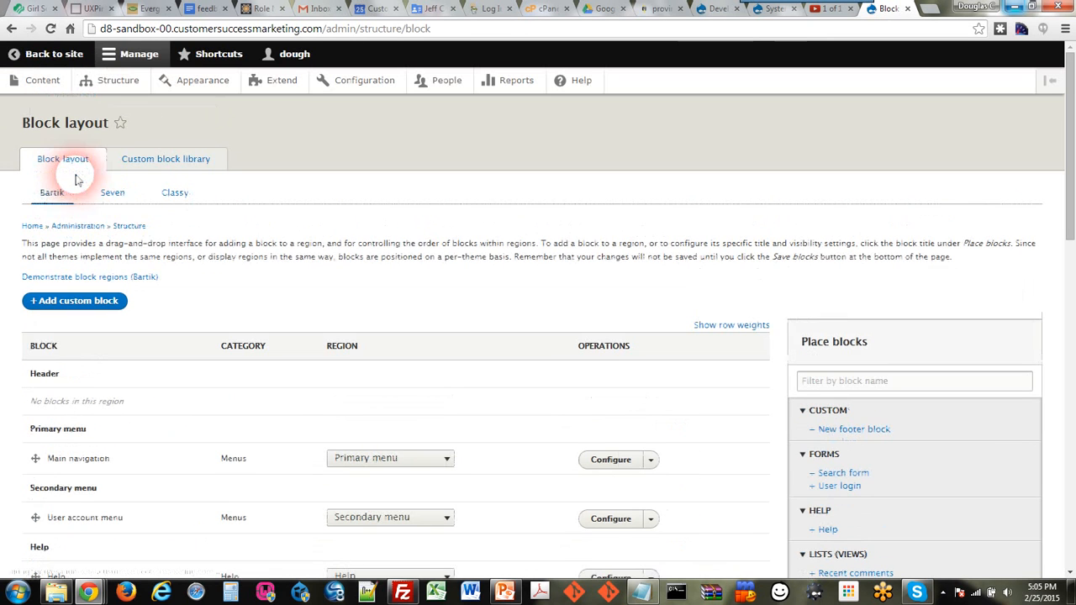
{"action": "left_click", "coordinate": [76, 277]}
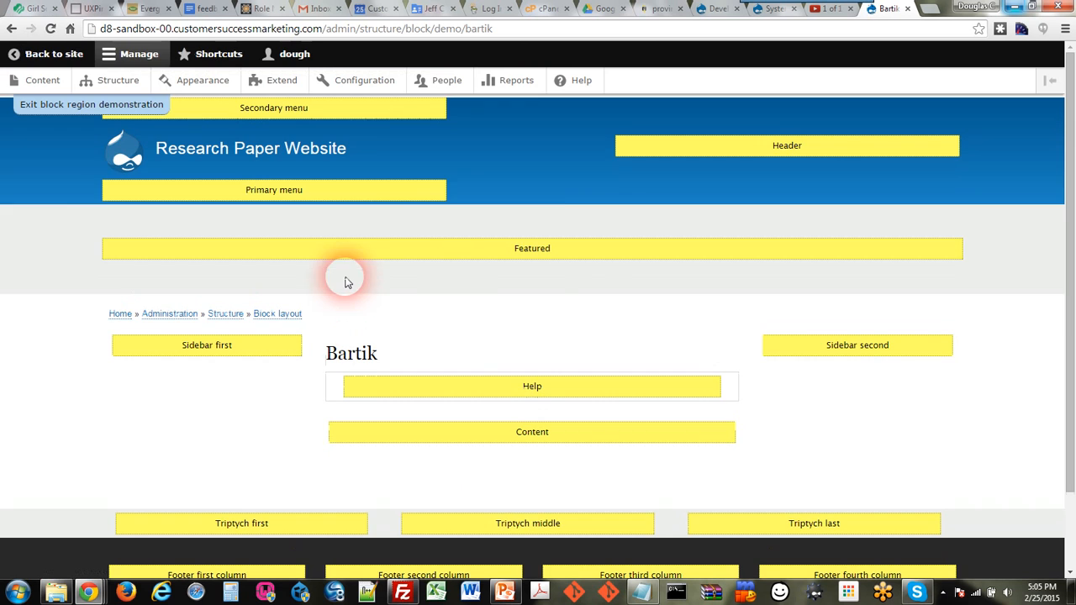
{"action": "scroll", "coordinate": [1072, 201], "scroll_direction": "down", "scroll_amount": 1}
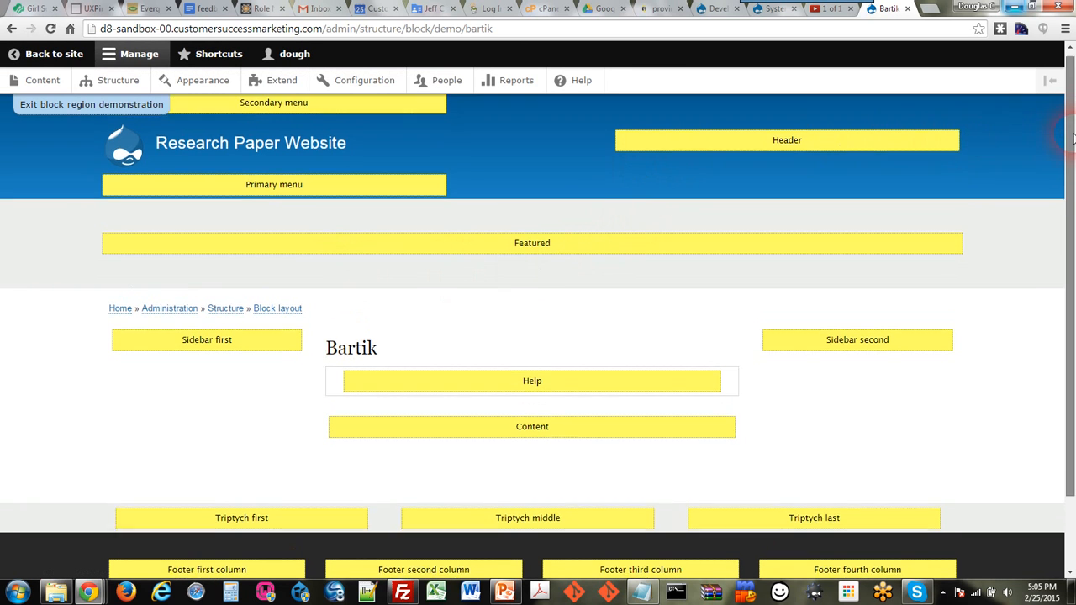
{"action": "scroll", "coordinate": [1069, 202], "scroll_direction": "up", "scroll_amount": 1}
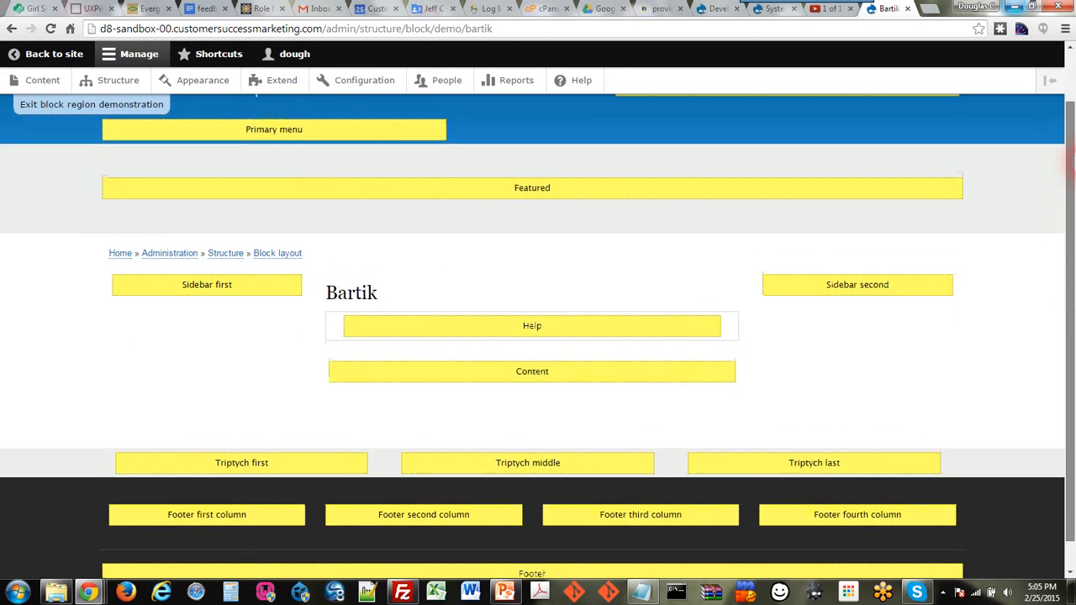
{"action": "left_click", "coordinate": [139, 109]}
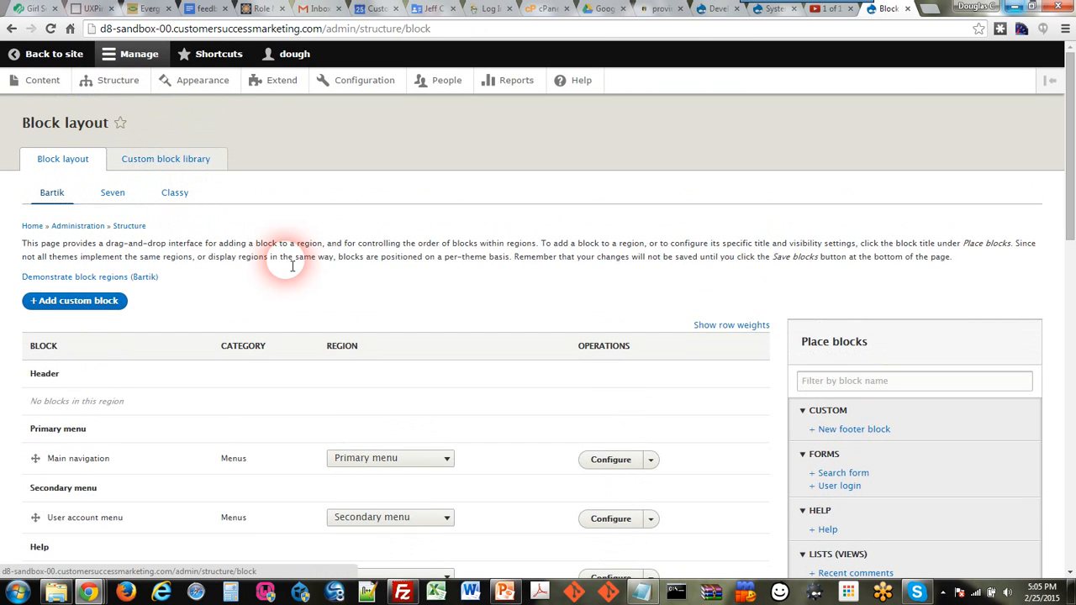
Create and save a custom block described as "My New Footer Block" with the body text "This company is located in...".
{"action": "left_click", "coordinate": [113, 305]}
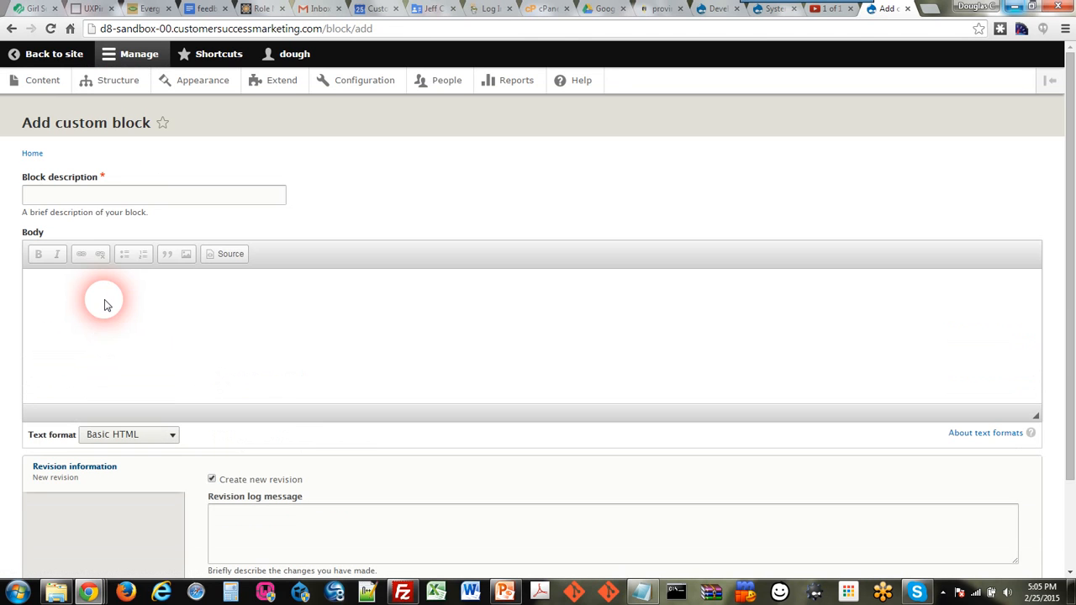
{"action": "left_click", "coordinate": [105, 199]}
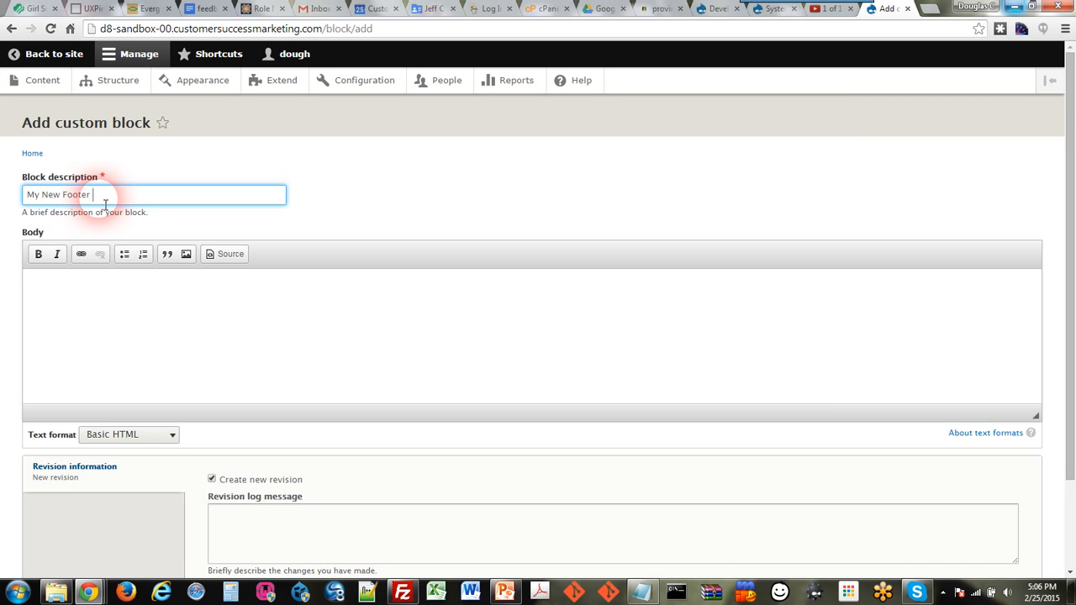
{"action": "left_click", "coordinate": [114, 311]}
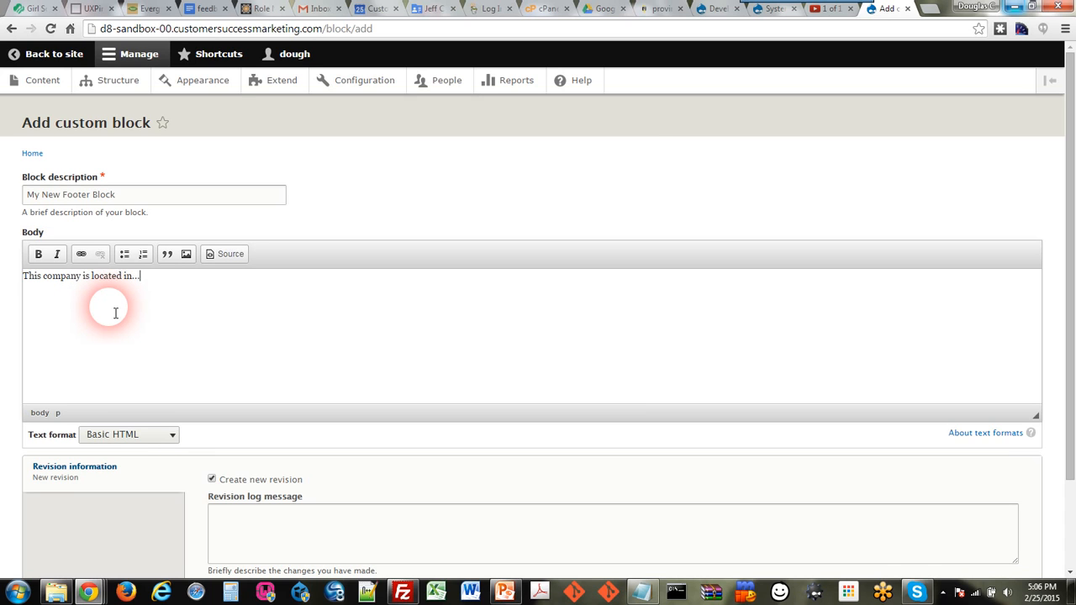
{"action": "scroll", "coordinate": [244, 317], "scroll_direction": "down", "scroll_amount": 2}
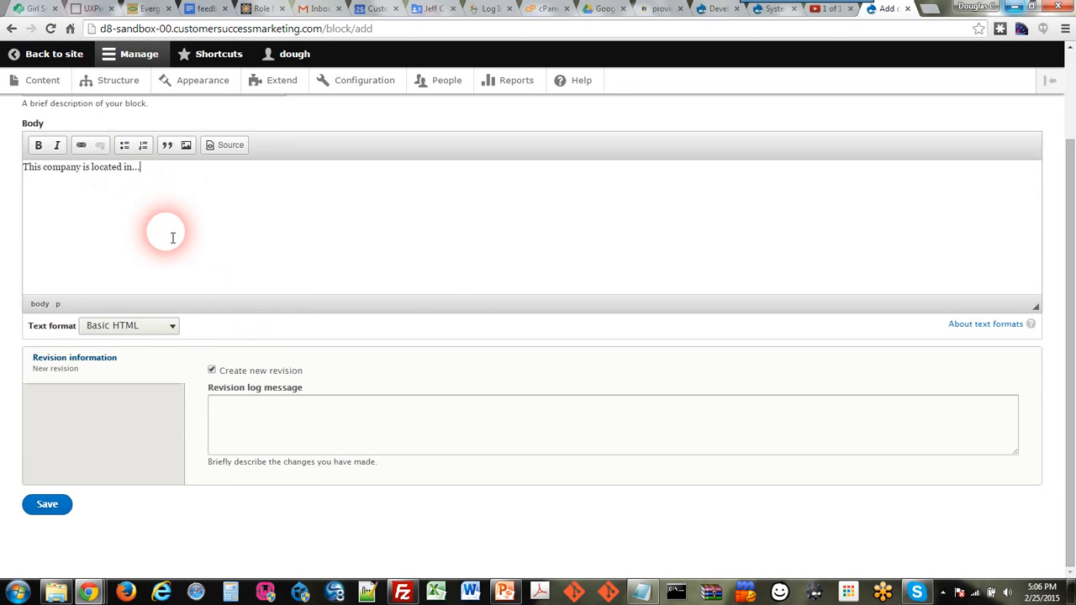
{"action": "left_click", "coordinate": [47, 506]}
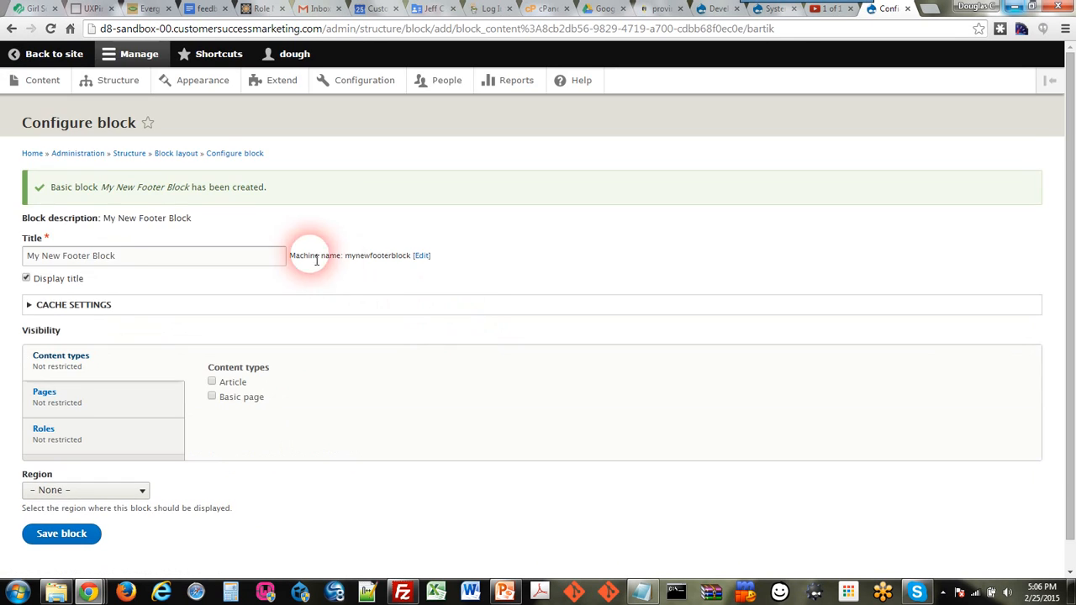
Return to the block layout, place My New Footer Block in Bartik's Footer region and save the block.
{"action": "left_click", "coordinate": [182, 156]}
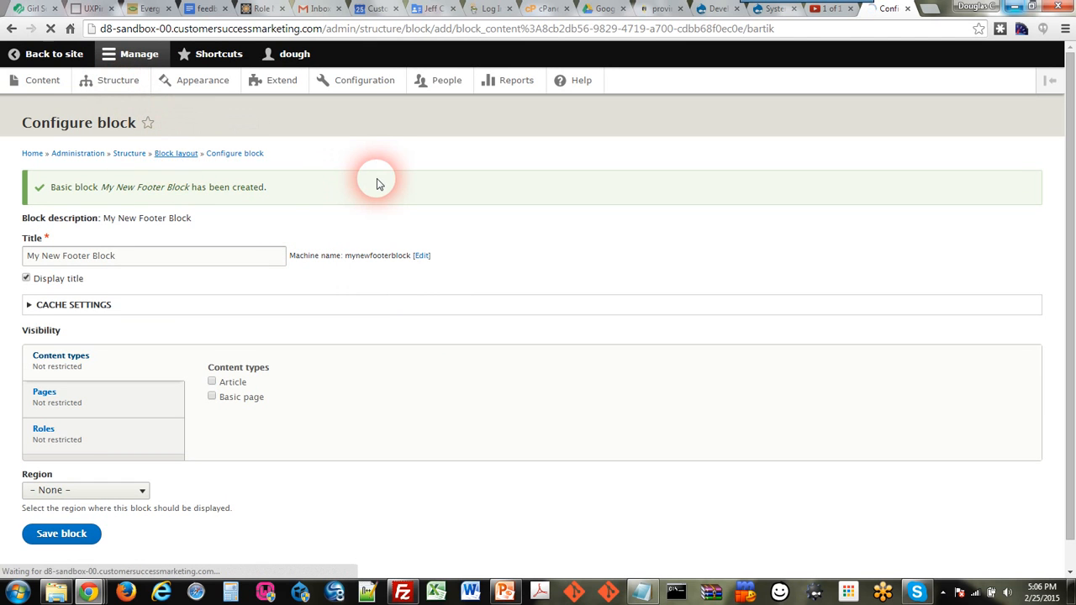
{"action": "scroll", "coordinate": [377, 183], "scroll_direction": "down", "scroll_amount": 3}
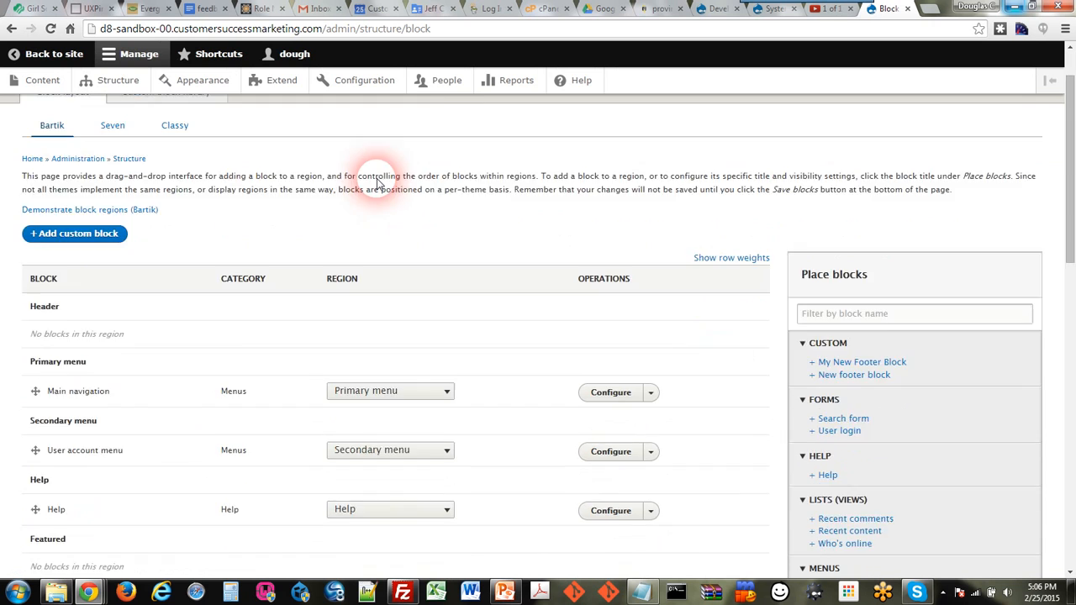
{"action": "scroll", "coordinate": [377, 184], "scroll_direction": "down", "scroll_amount": 10}
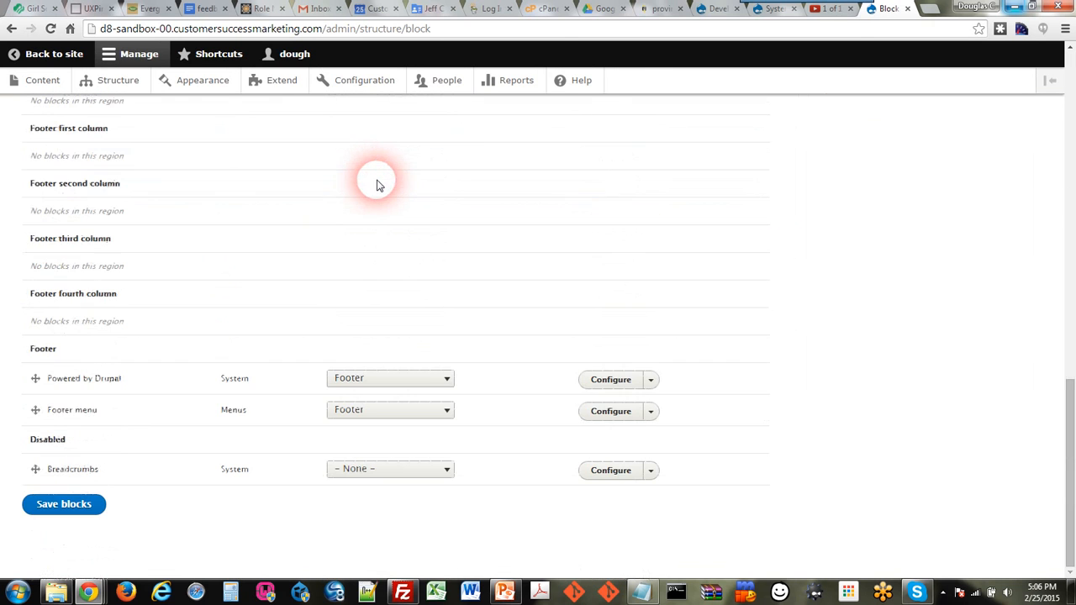
{"action": "scroll", "coordinate": [374, 184], "scroll_direction": "up", "scroll_amount": 12}
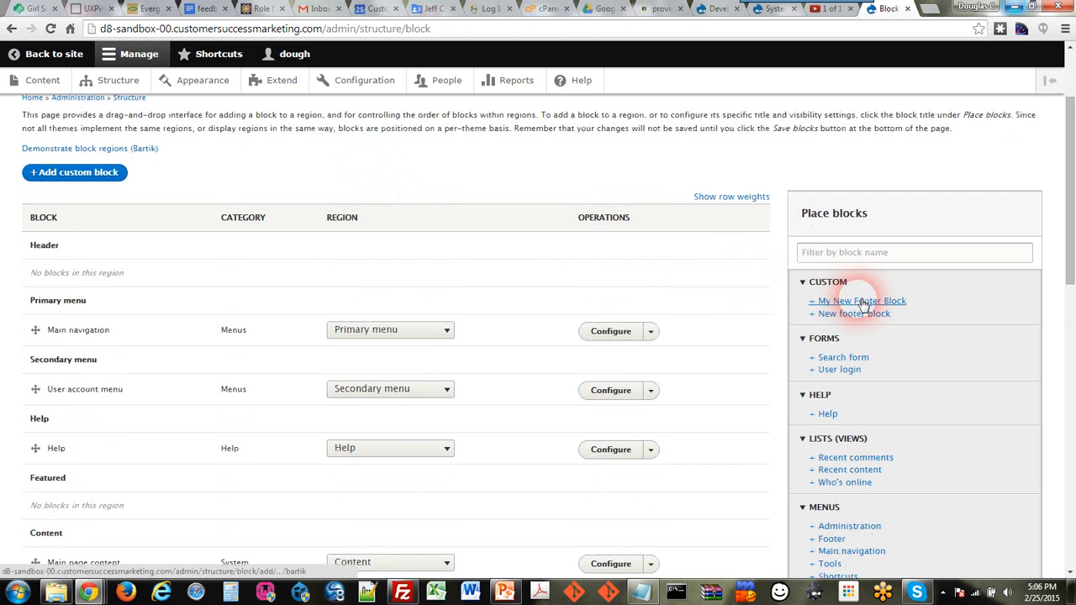
{"action": "left_click", "coordinate": [864, 304]}
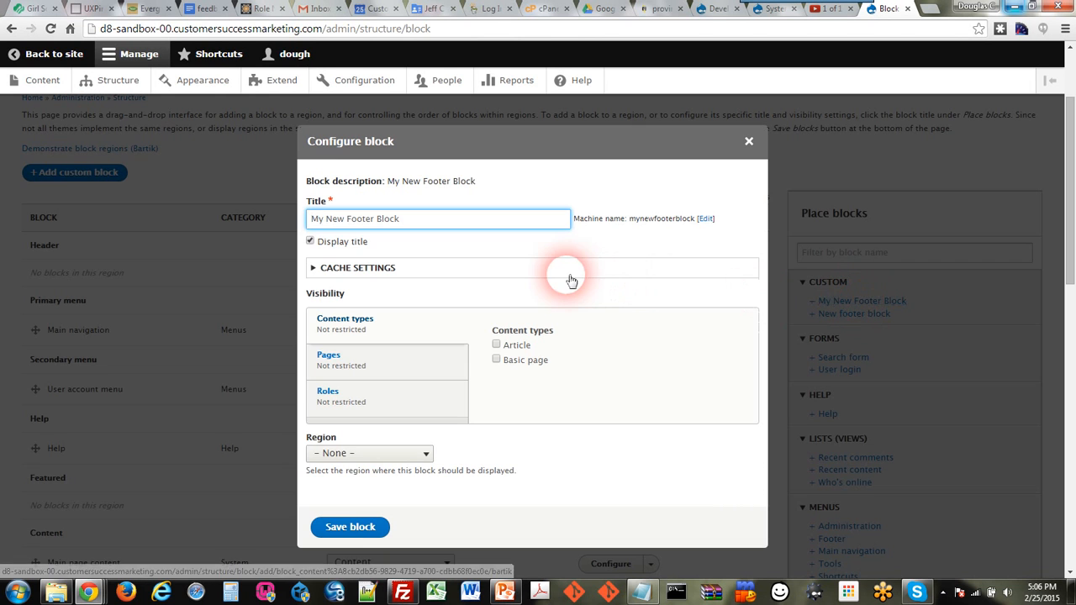
{"action": "left_click", "coordinate": [358, 454]}
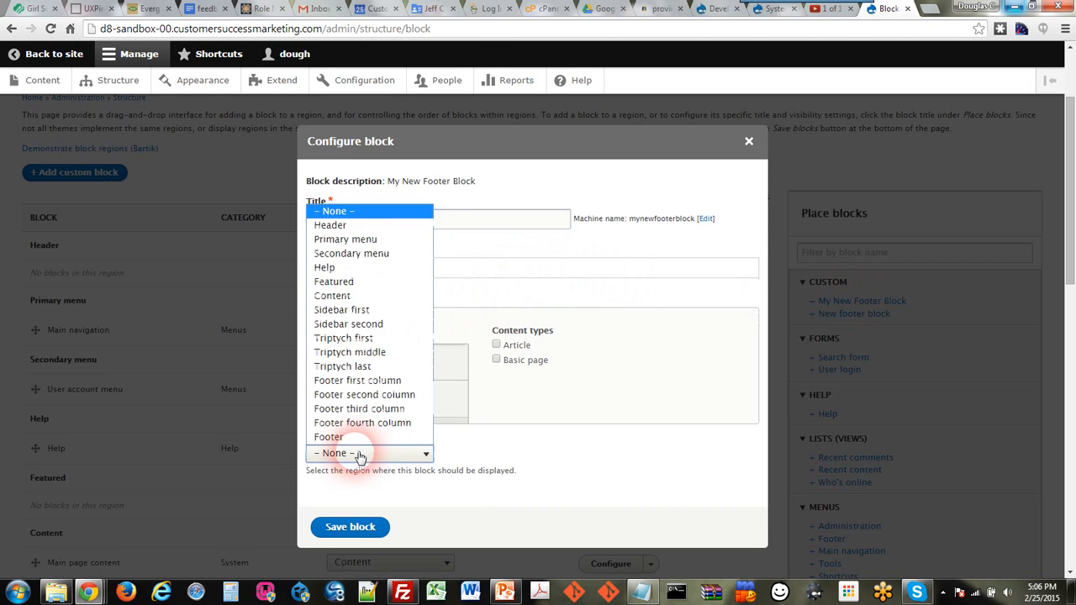
{"action": "left_click", "coordinate": [357, 438]}
{"action": "left_click", "coordinate": [360, 530]}
{"action": "left_click", "coordinate": [592, 402]}
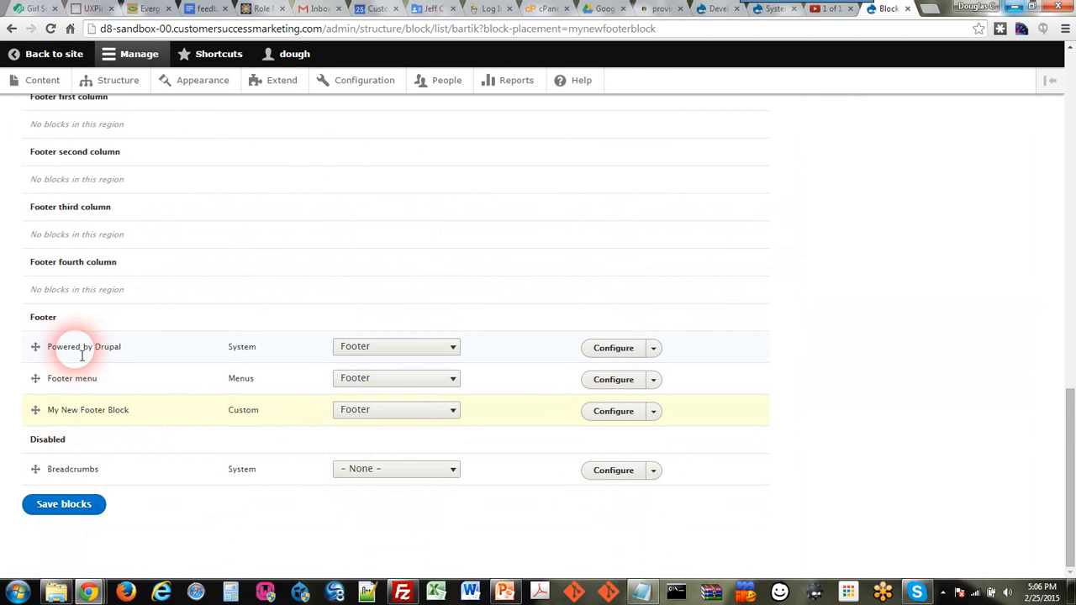
Disable the Powered by Drupal block by setting its region to None, and save the block layout.
{"action": "left_click", "coordinate": [357, 351]}
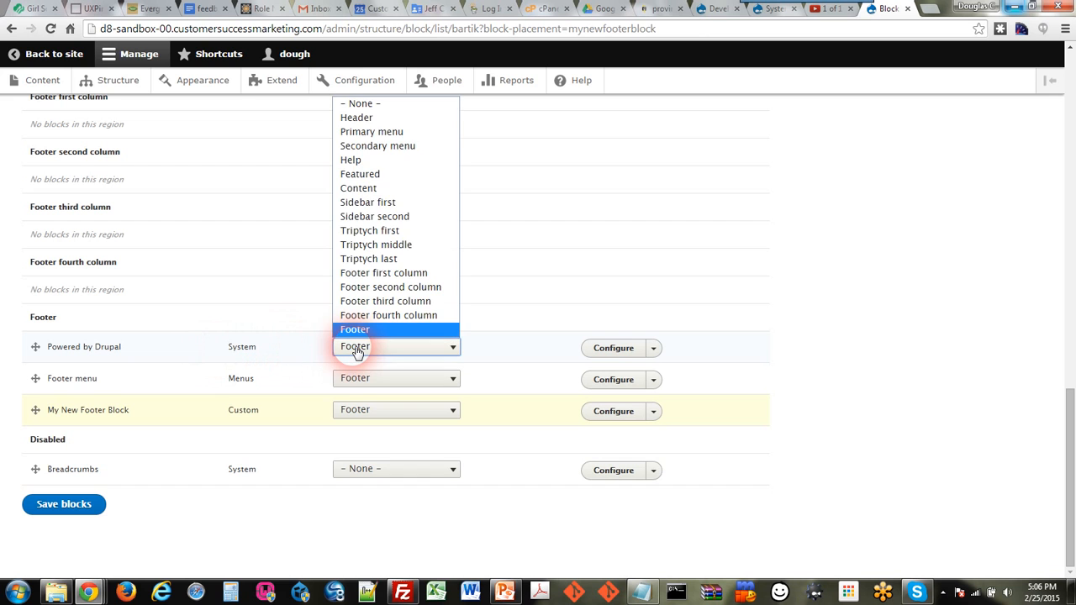
{"action": "left_click", "coordinate": [391, 104]}
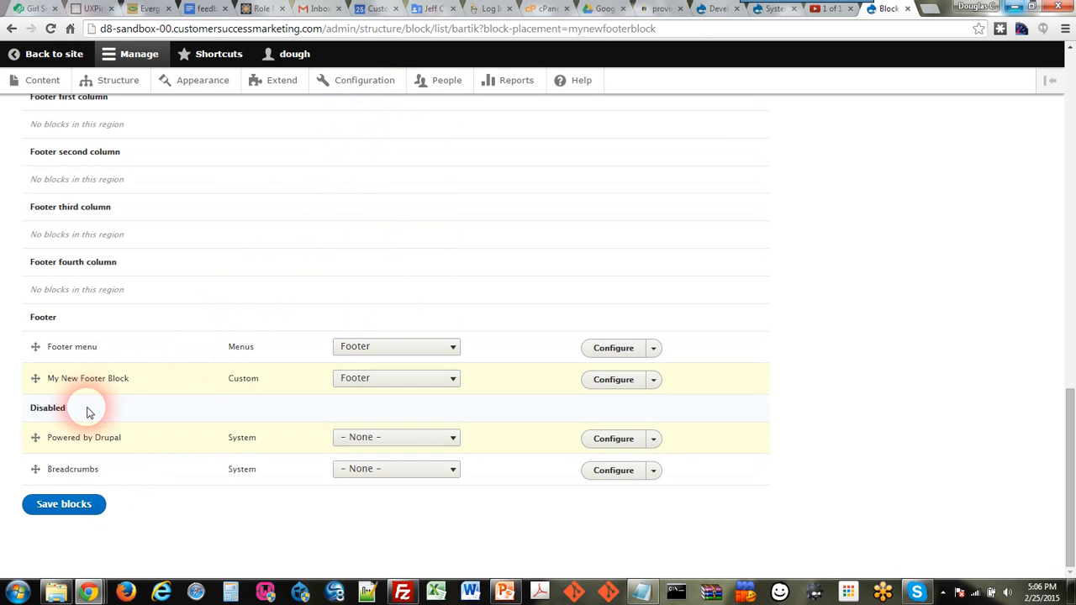
{"action": "left_click", "coordinate": [74, 508]}
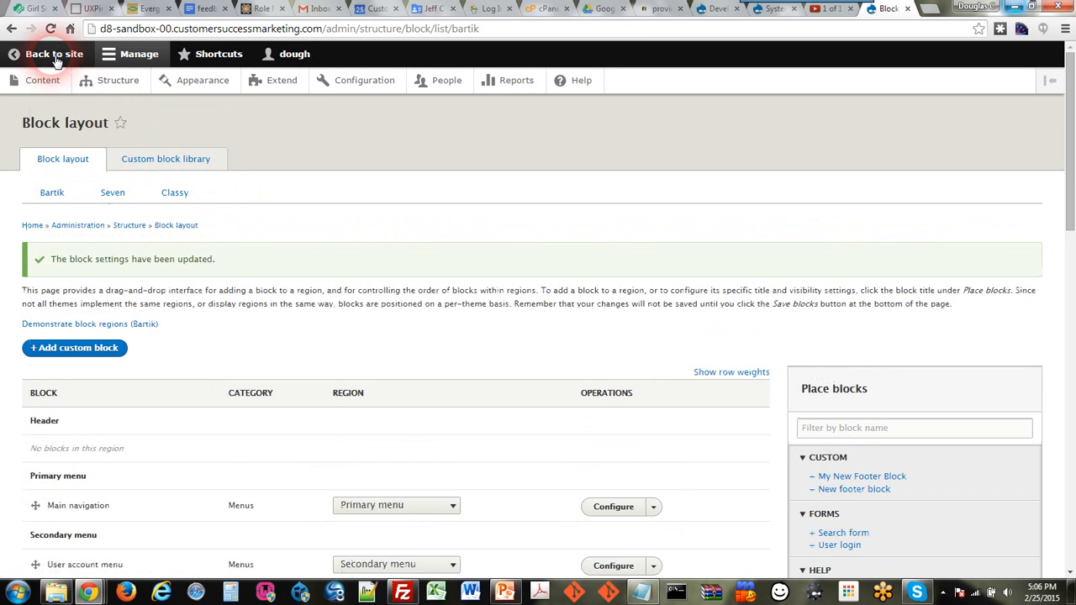
Return to the site and check the new footer on the Home and About Us pages.
{"action": "left_click", "coordinate": [55, 55]}
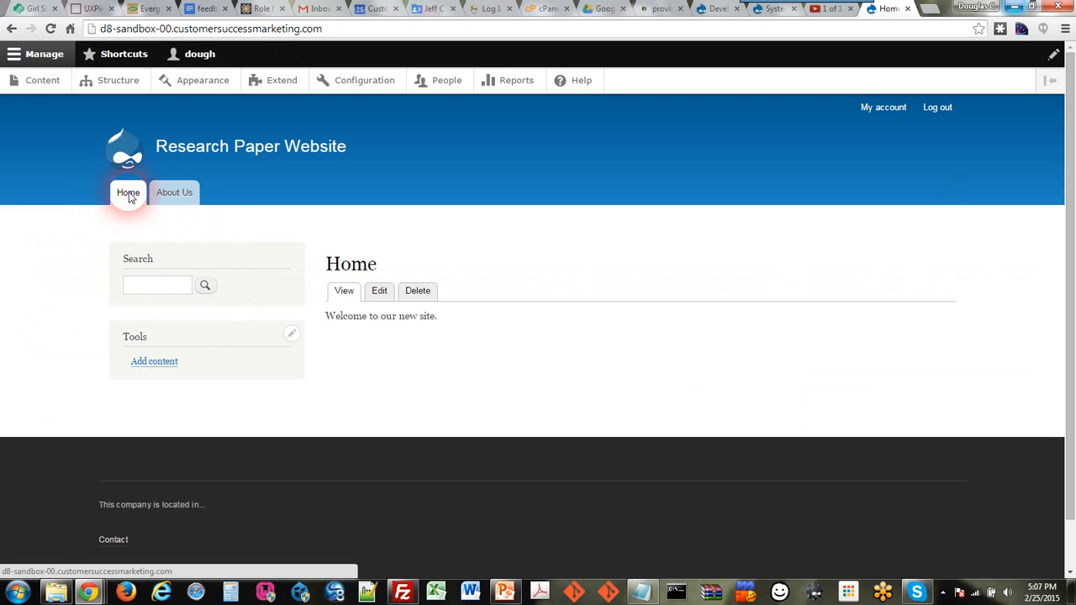
{"action": "left_click", "coordinate": [163, 192]}
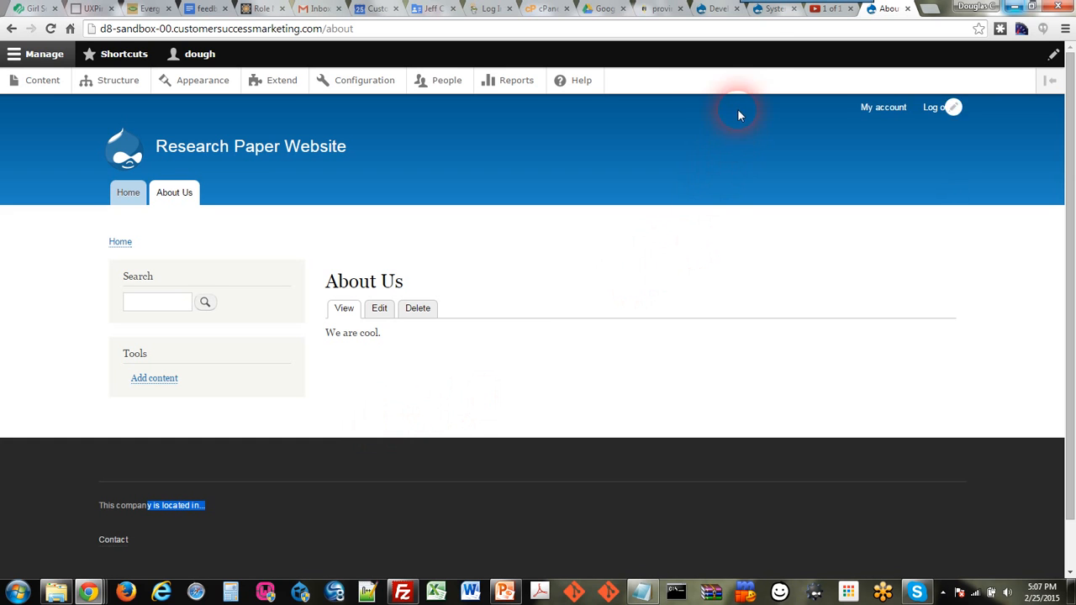
{"action": "mouse_move", "coordinate": [756, 10]}
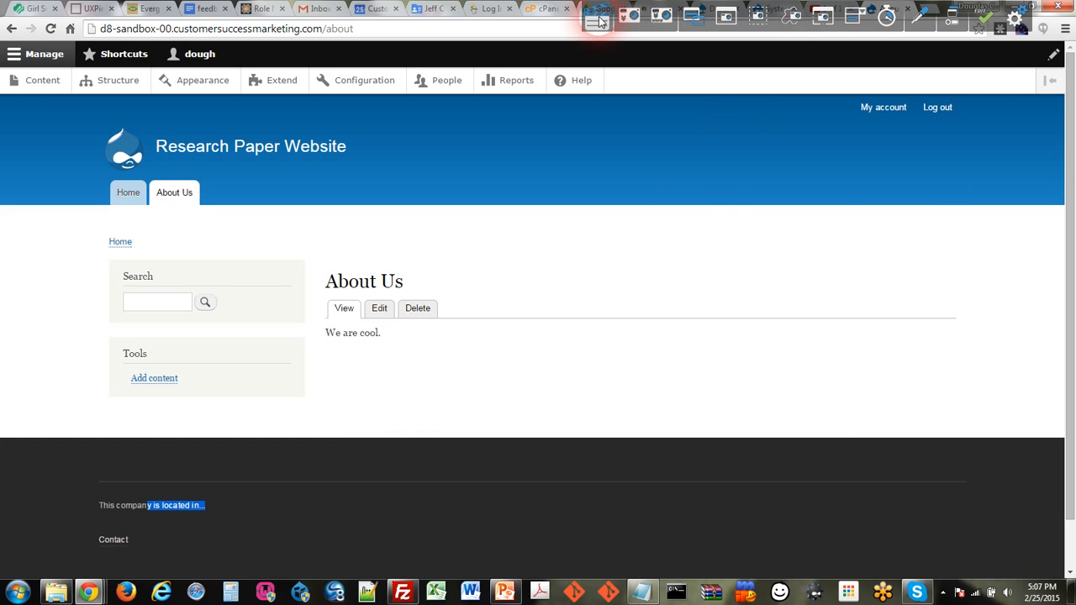